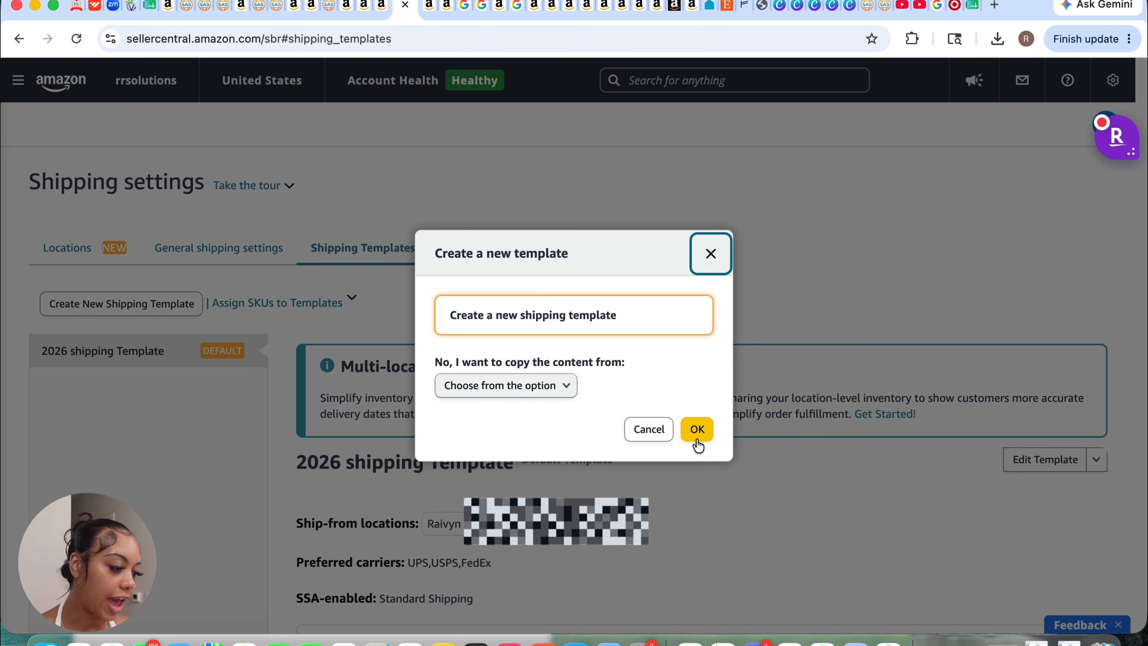
Start a new shipping template, choose the domestic warehouse as ship-from location, and automate self-fulfilled (non Prime) shipping settings
{"action": "left_click", "coordinate": [698, 429]}
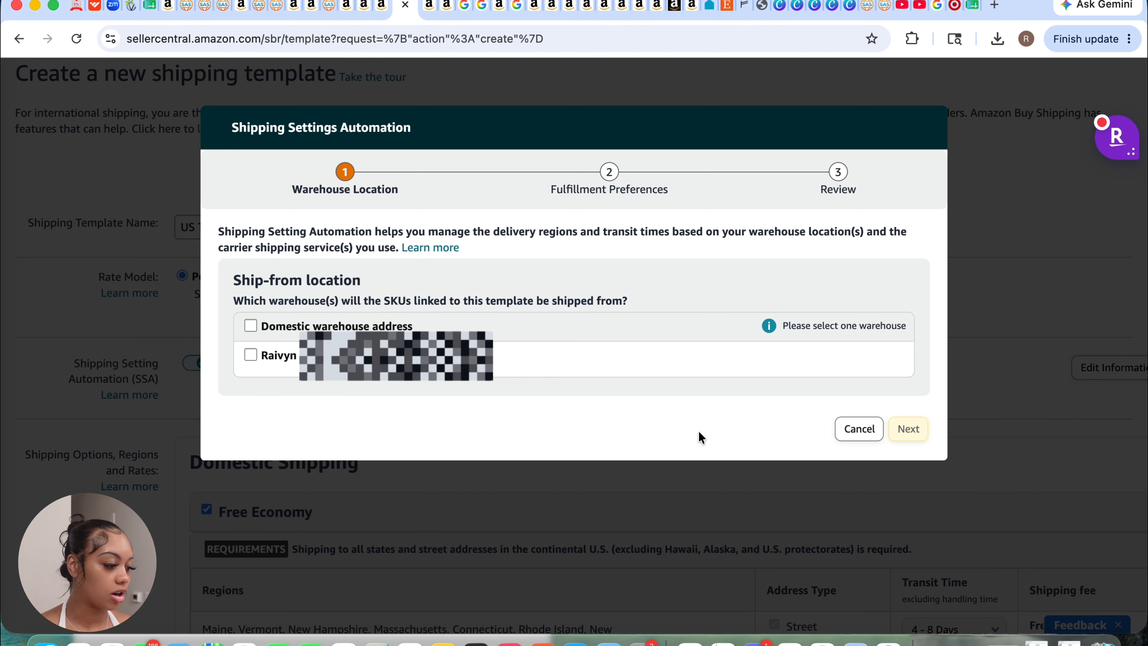
{"action": "left_click", "coordinate": [250, 355]}
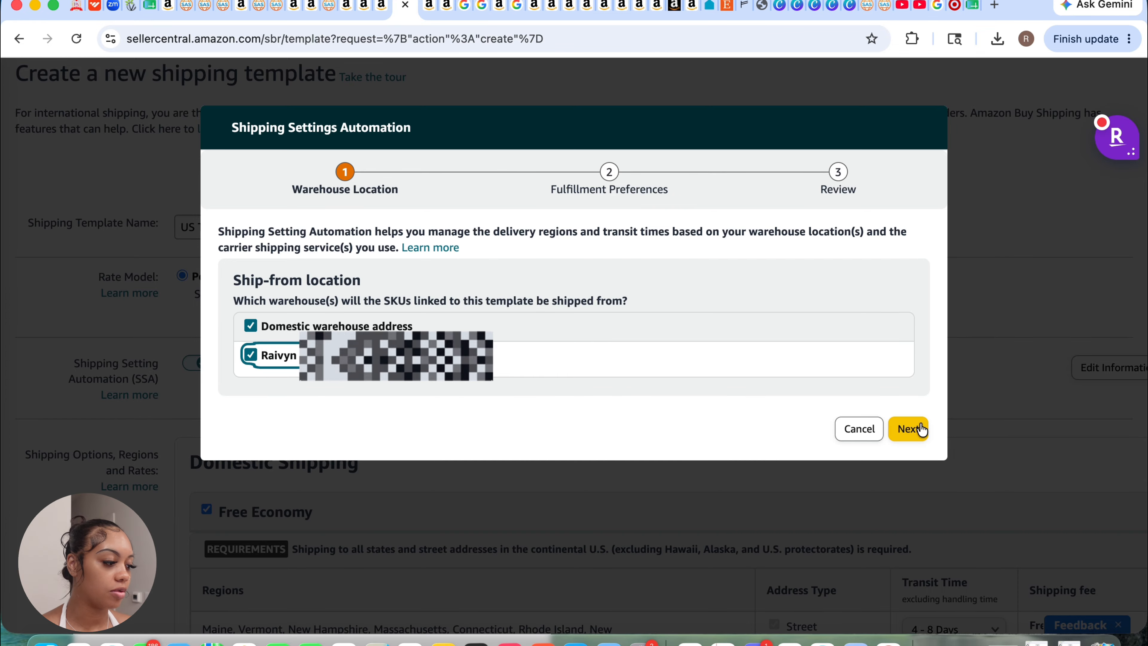
{"action": "left_click", "coordinate": [912, 428]}
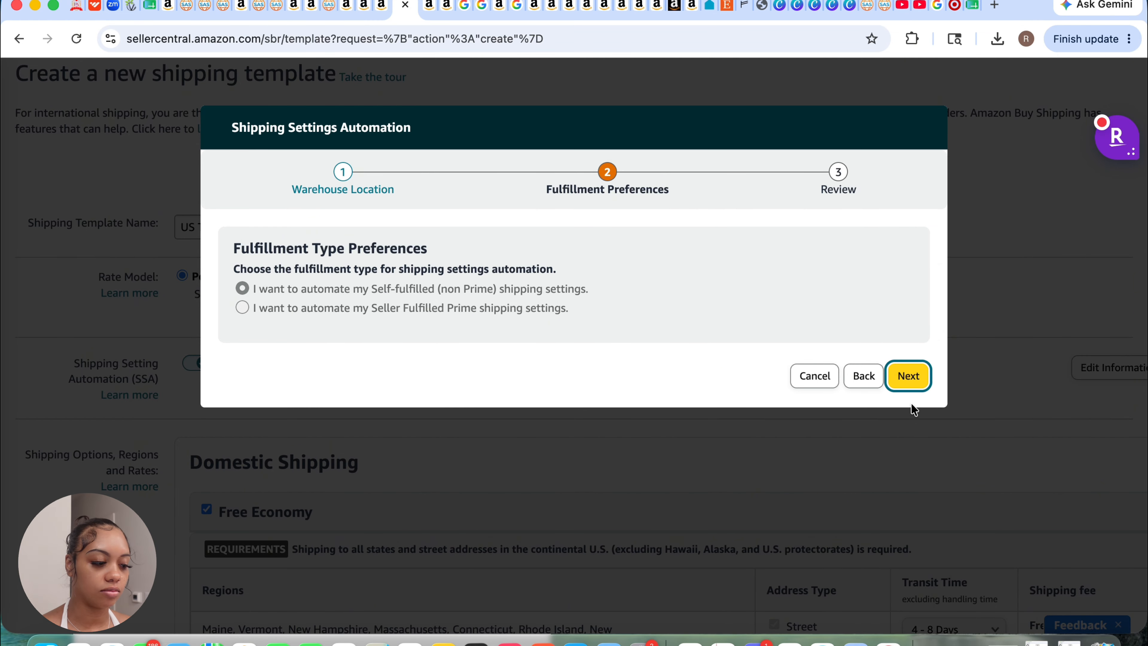
{"action": "left_click", "coordinate": [906, 379]}
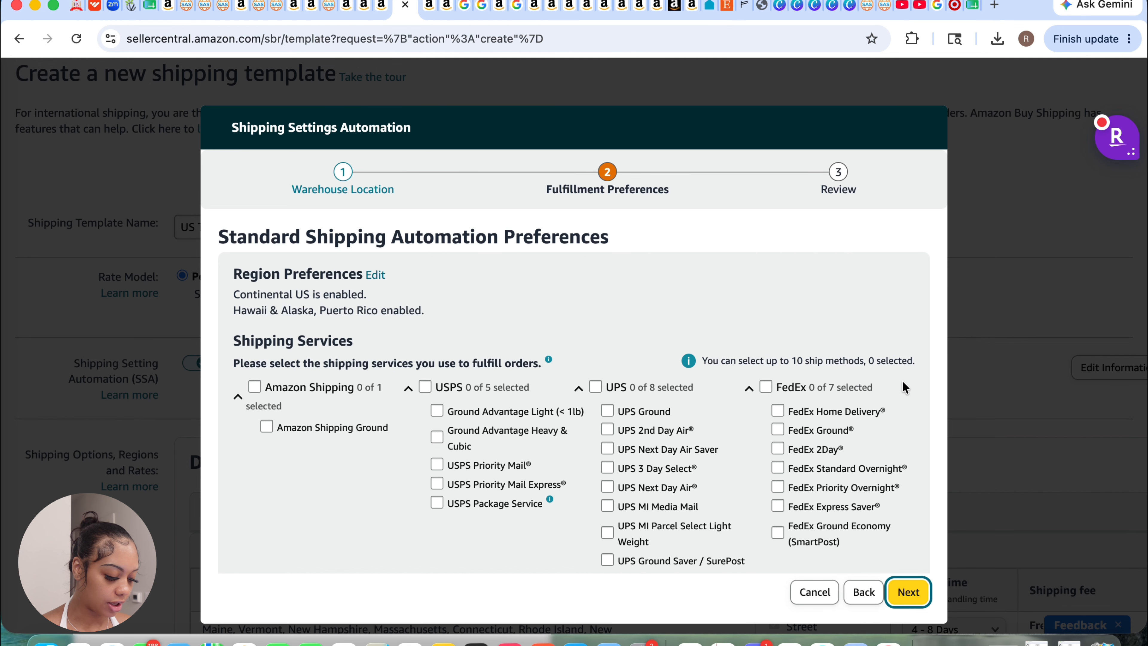
Select USPS Ground Advantage Light (< 1lb), Ground Advantage Heavy & Cubic and USPS Package Service for standard shipping
{"action": "scroll", "coordinate": [902, 380], "scroll_direction": "down", "scroll_amount": 2}
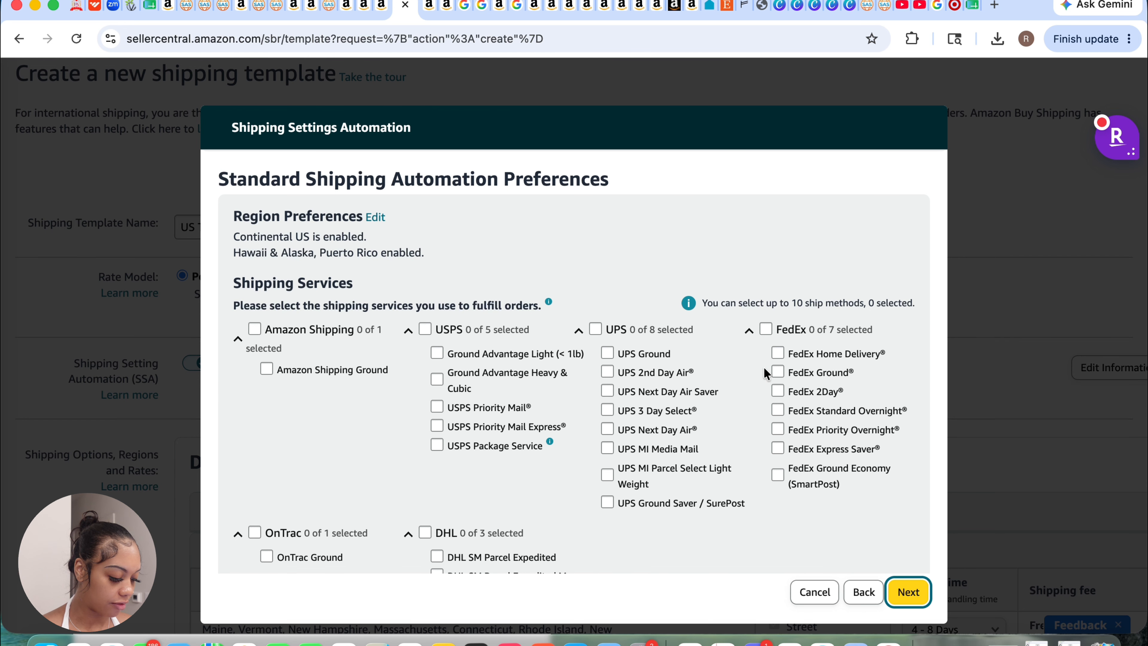
{"action": "left_click", "coordinate": [437, 354]}
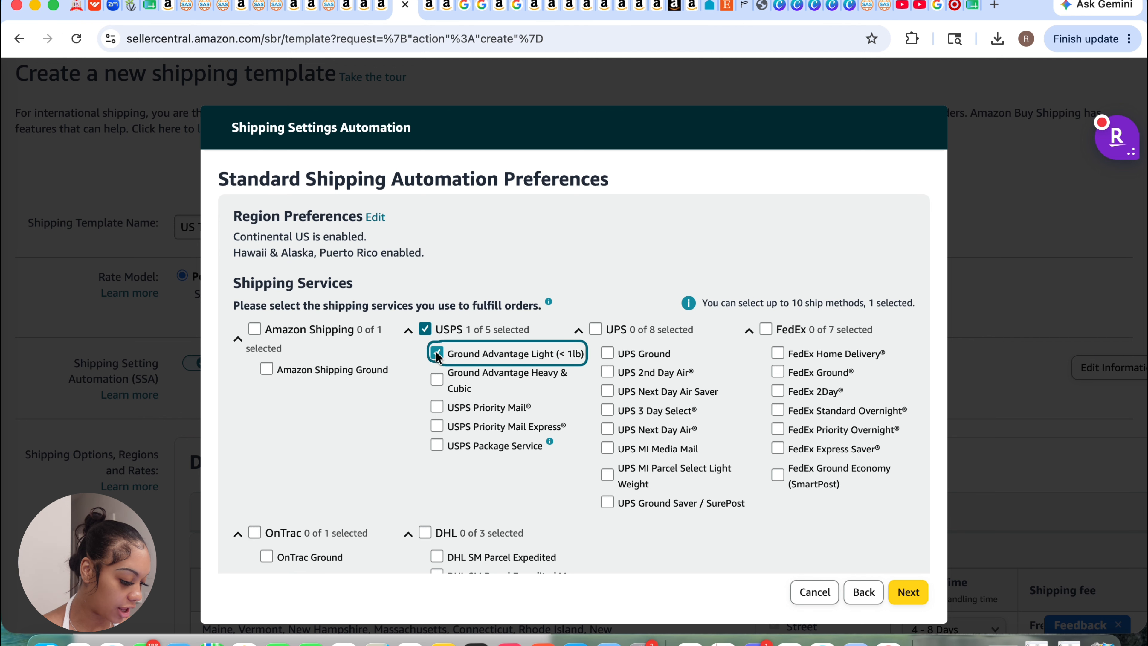
{"action": "left_click", "coordinate": [437, 384]}
{"action": "left_click", "coordinate": [436, 446]}
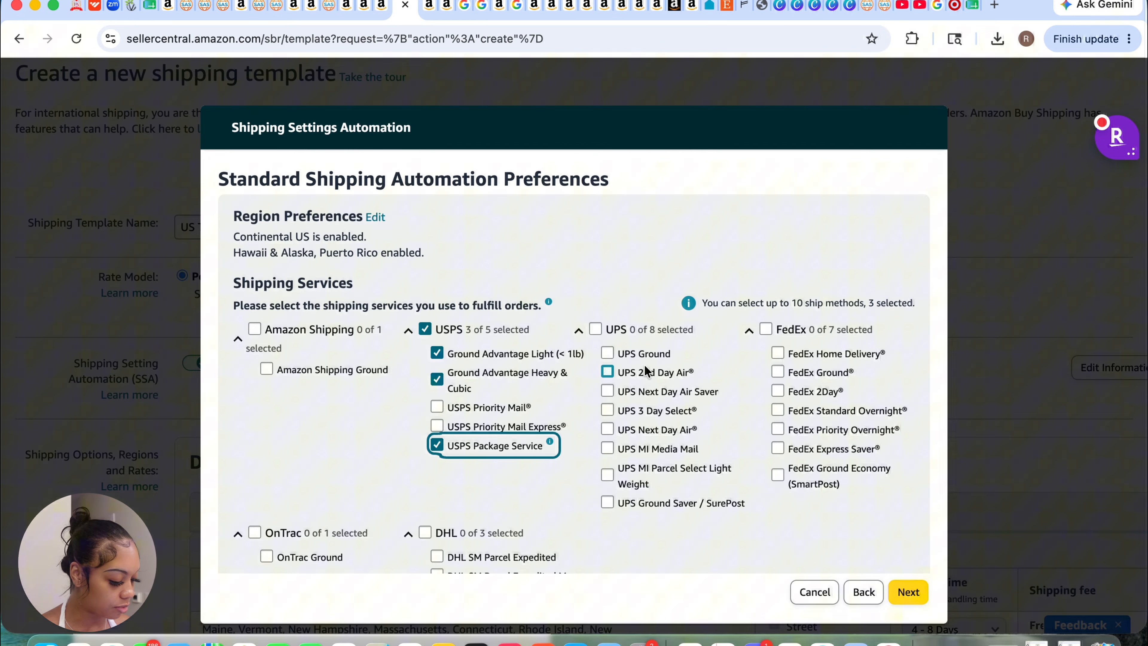
Add UPS Ground, UPS Ground Saver / SurePost, FedEx Home Delivery, FedEx Ground and FedEx Ground Economy (SmartPost) to the standard shipping services
{"action": "left_click", "coordinate": [609, 354]}
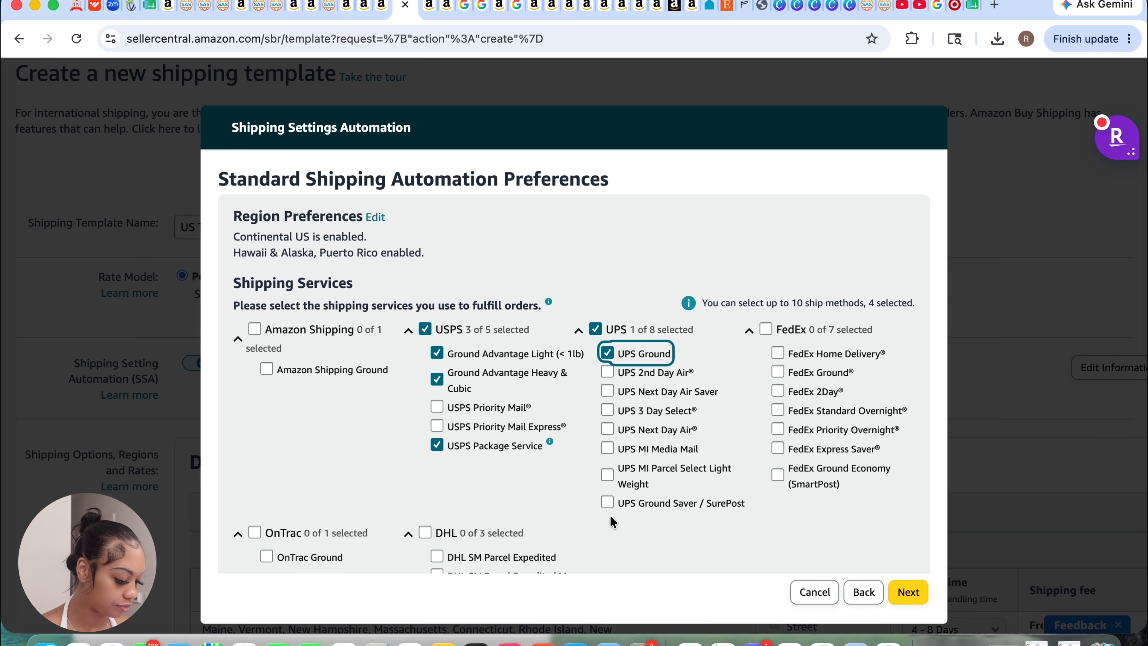
{"action": "left_click", "coordinate": [608, 502]}
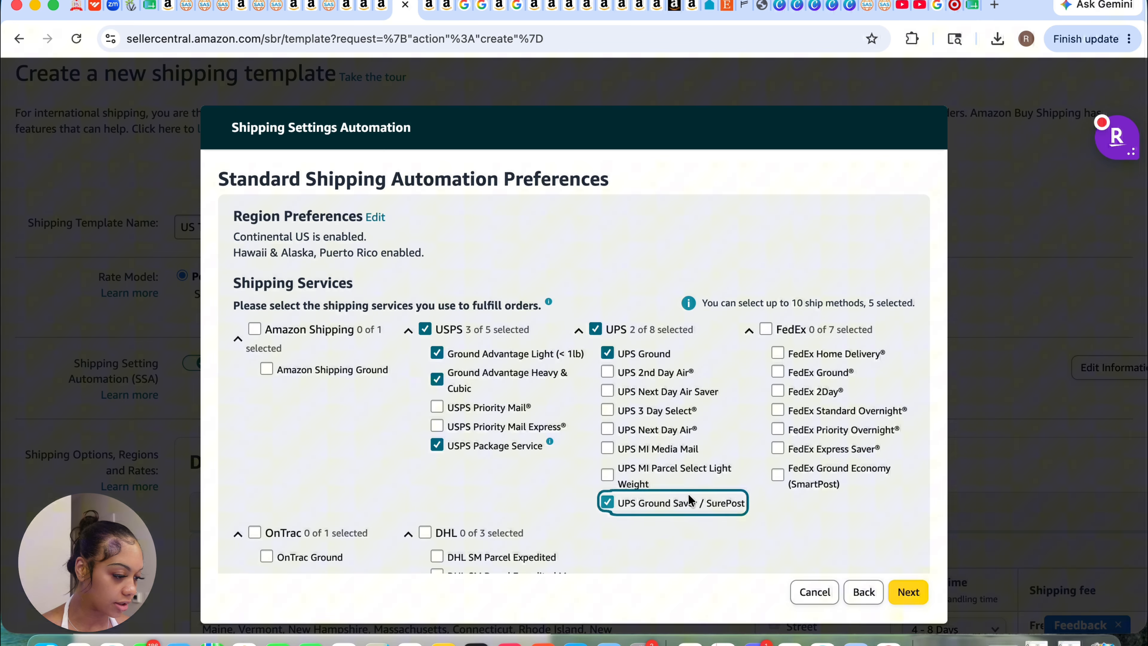
{"action": "left_click", "coordinate": [778, 352]}
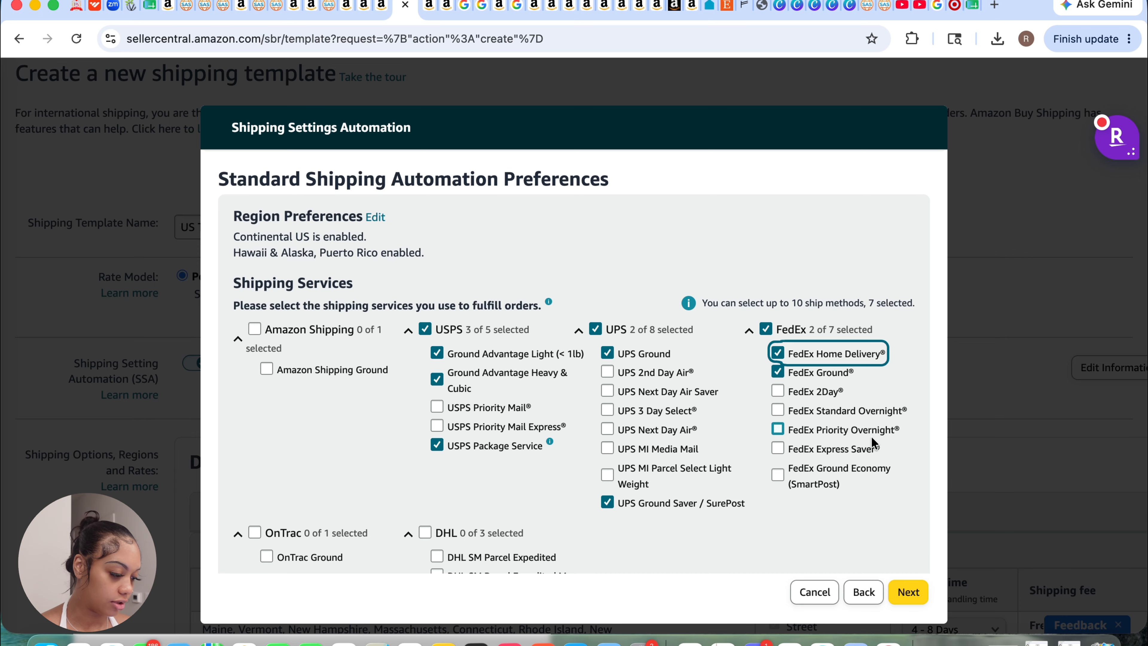
{"action": "scroll", "coordinate": [850, 435], "scroll_direction": "down", "scroll_amount": 1}
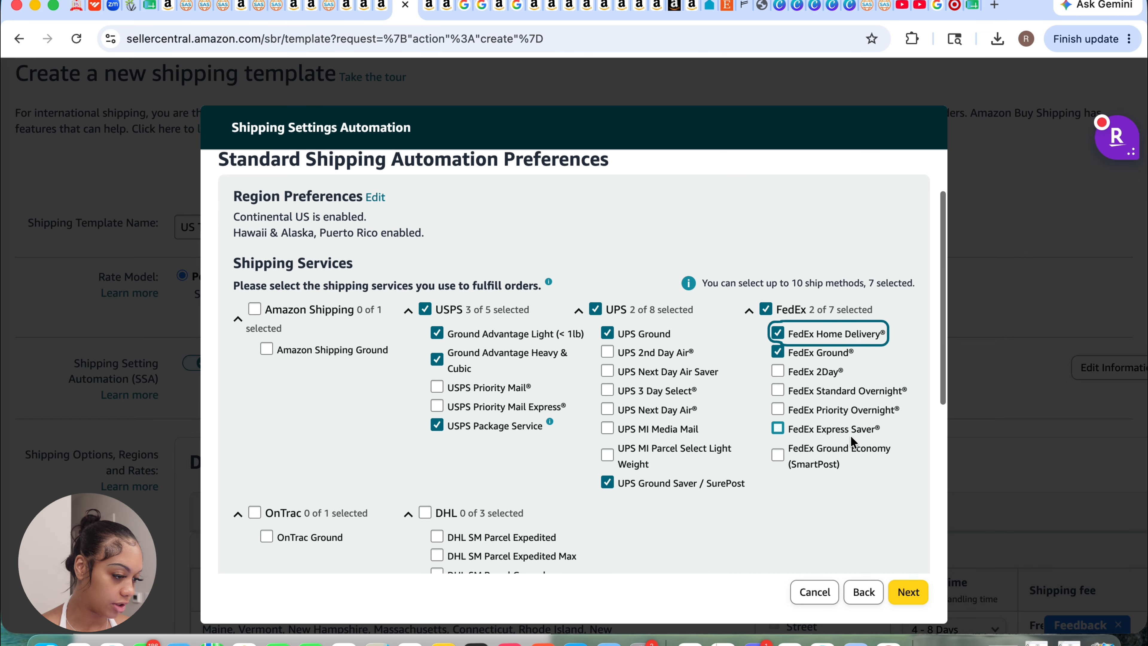
{"action": "left_click", "coordinate": [777, 454]}
Set the shipping services priority to the longest delivery time, skip premium services, and confirm the automation settings
{"action": "scroll", "coordinate": [777, 453], "scroll_direction": "down", "scroll_amount": 5}
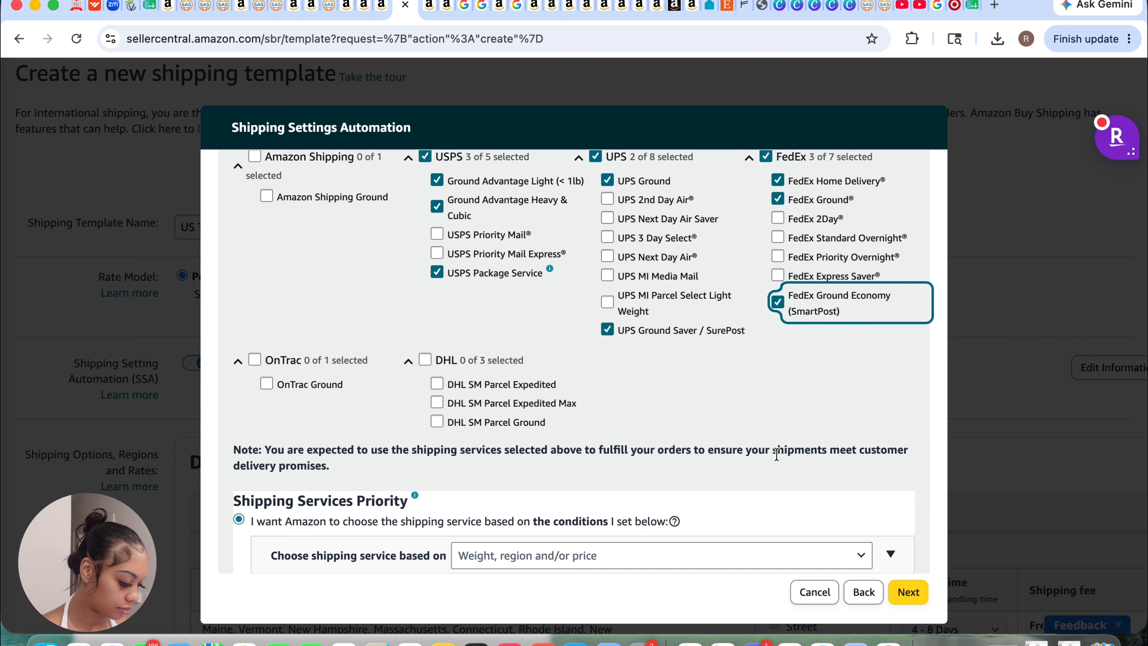
{"action": "scroll", "coordinate": [777, 454], "scroll_direction": "down", "scroll_amount": 6}
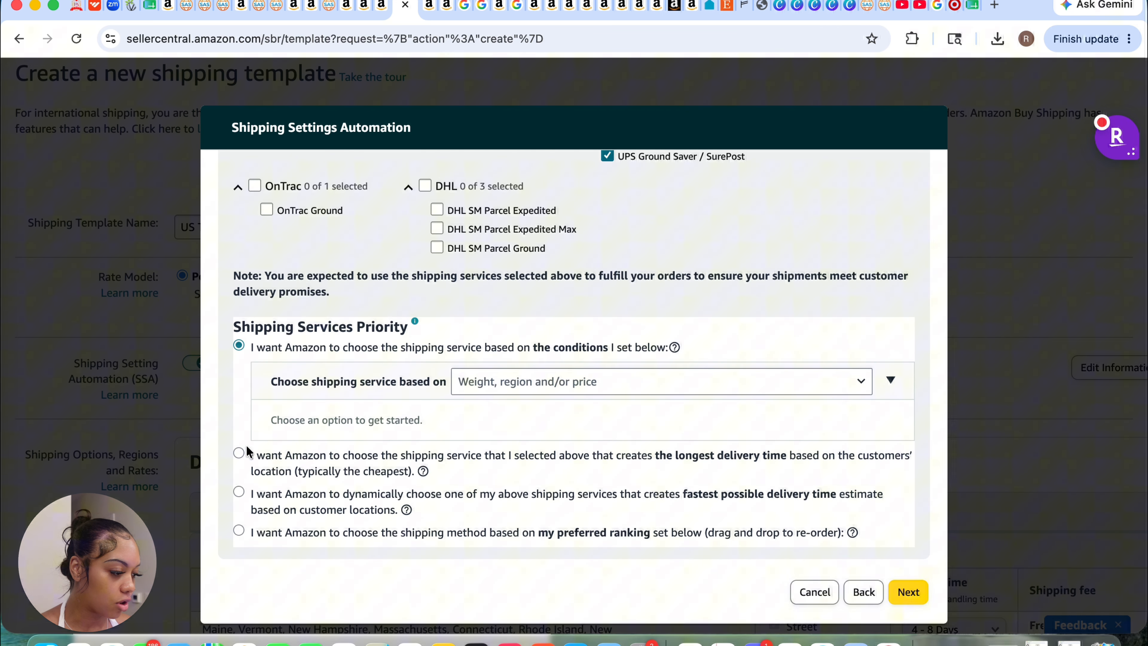
{"action": "left_click", "coordinate": [240, 454]}
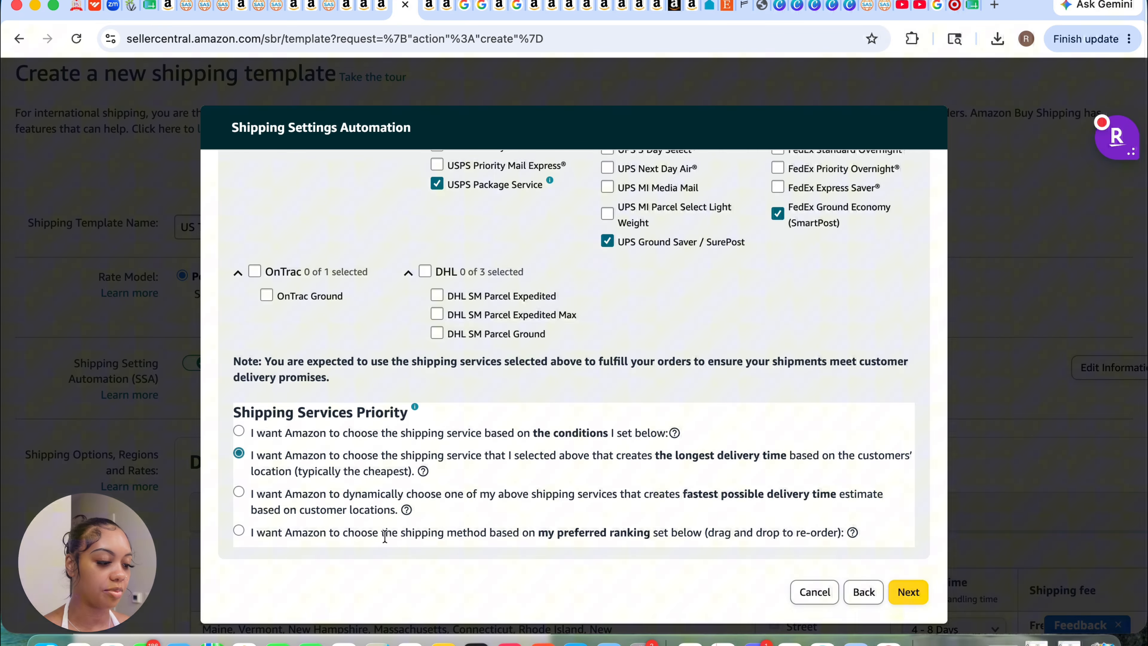
{"action": "left_click", "coordinate": [920, 593]}
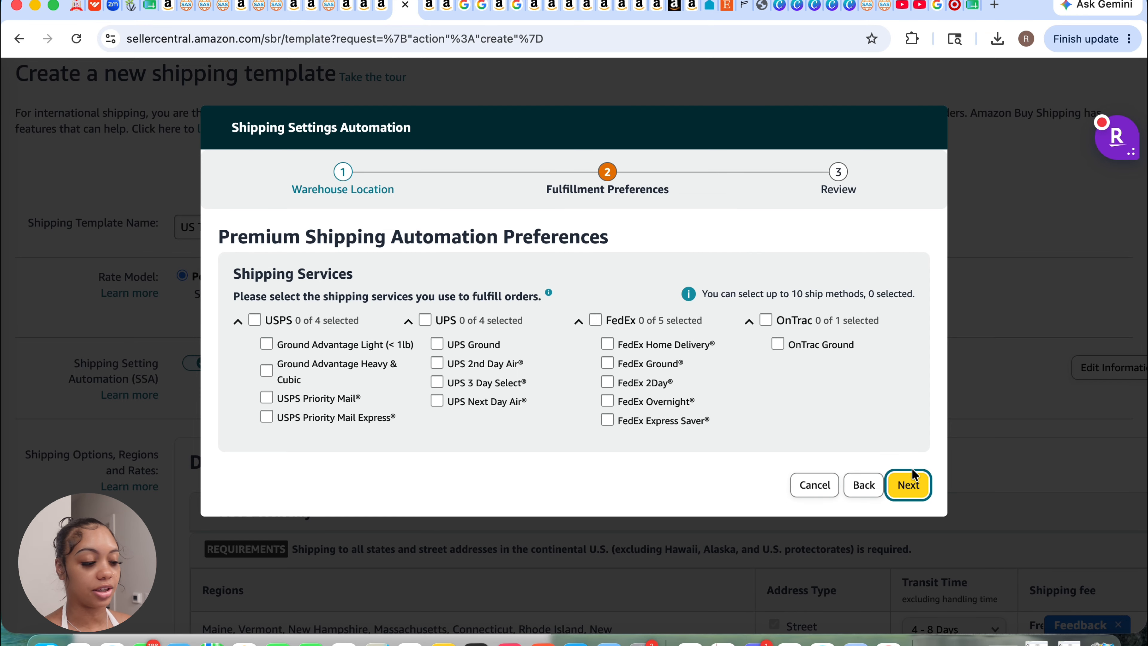
{"action": "left_click", "coordinate": [908, 485]}
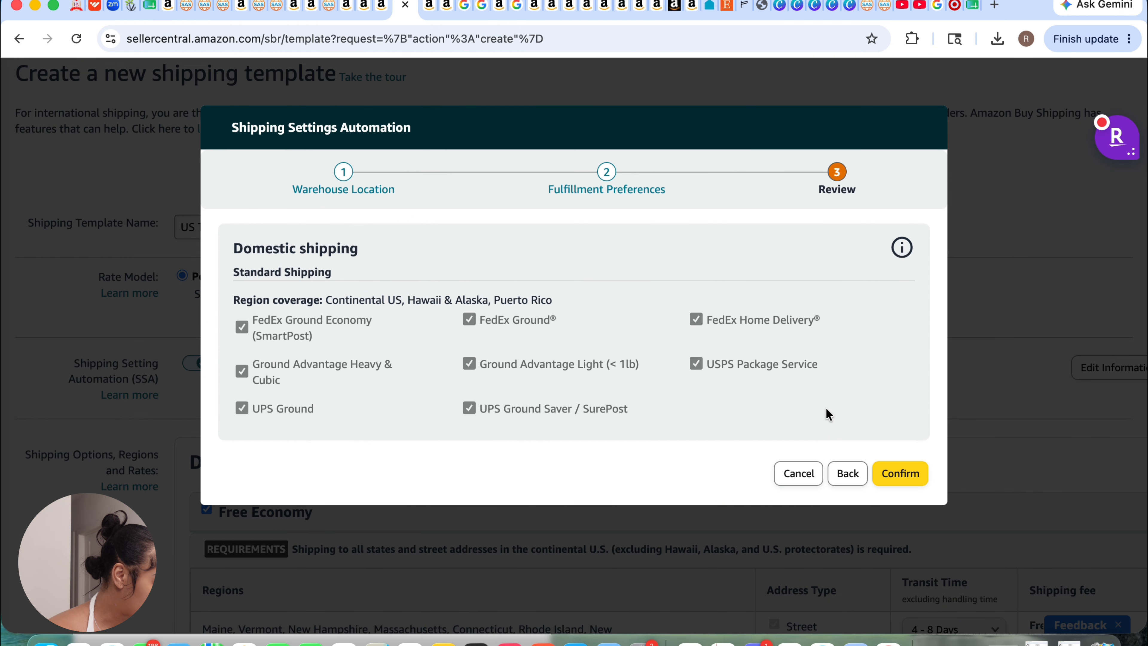
{"action": "left_click", "coordinate": [906, 480]}
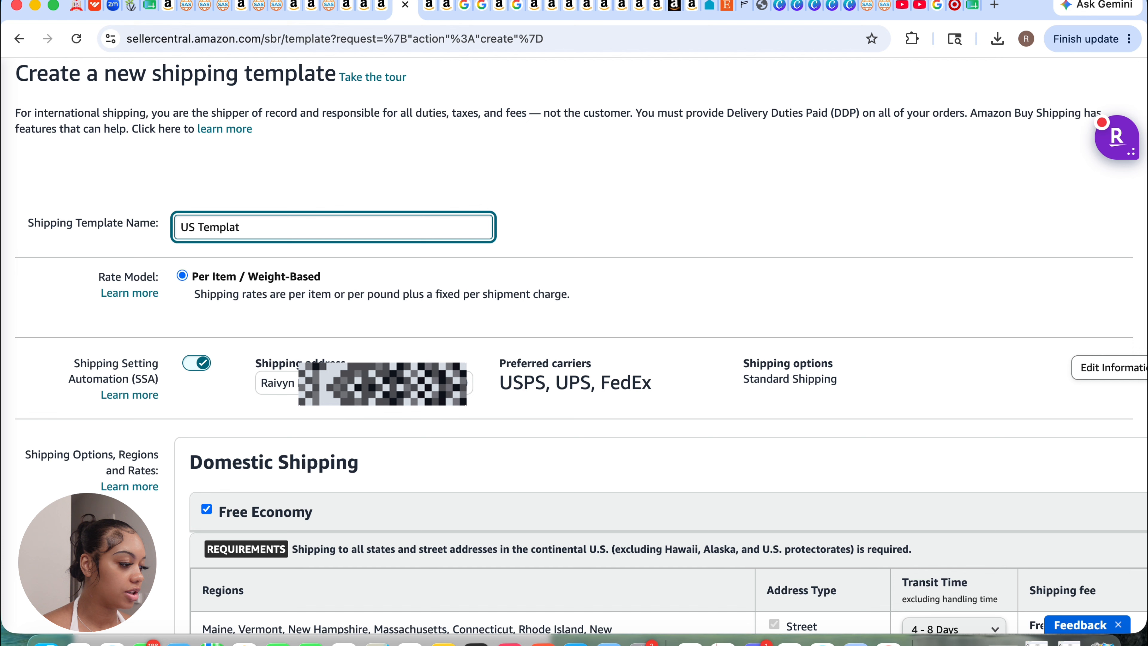
Name the shipping template "2026 template"
{"action": "key", "text": "BackSpace"}
{"action": "key", "text": "BackSpace"}
{"action": "key", "text": "BackSpace"}
{"action": "key", "text": "BackSpace"}
{"action": "key", "text": "BackSpace"}
{"action": "key", "text": "BackSpace"}
{"action": "key", "text": "BackSpace"}
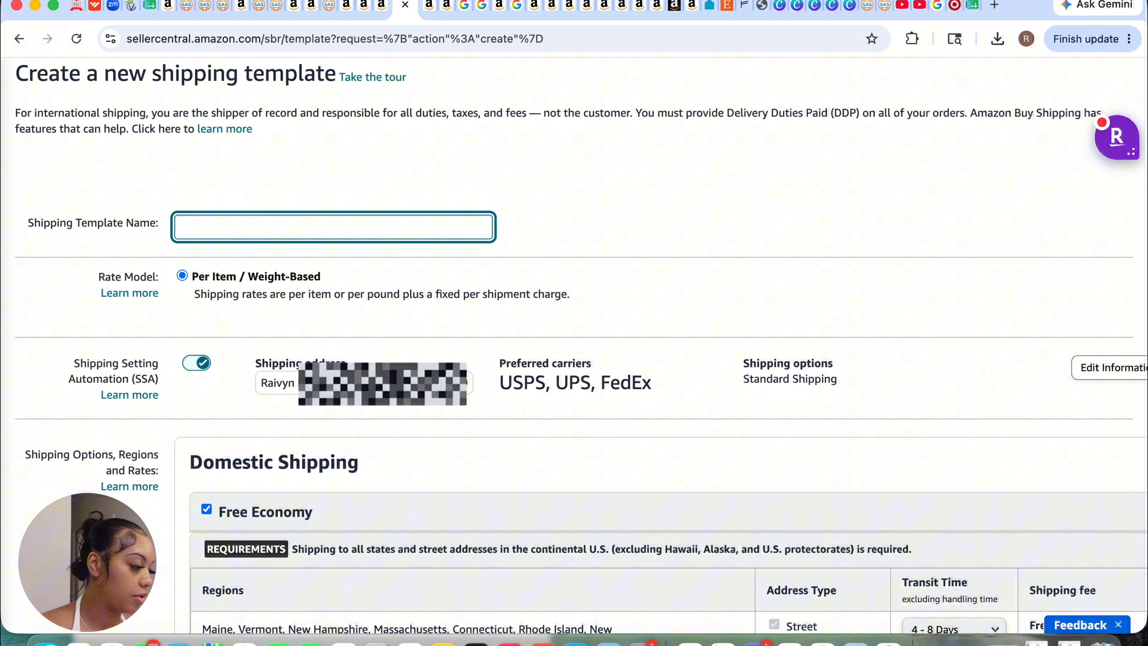
{"action": "type", "text": "2026 shipping Template"}
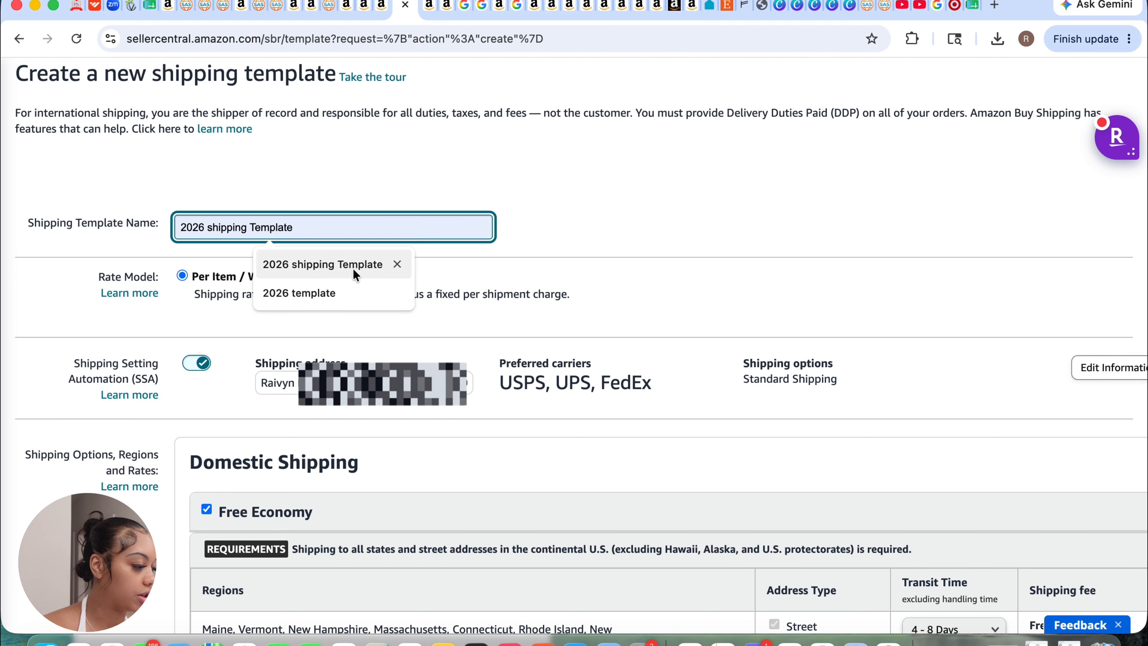
{"action": "left_click", "coordinate": [384, 293]}
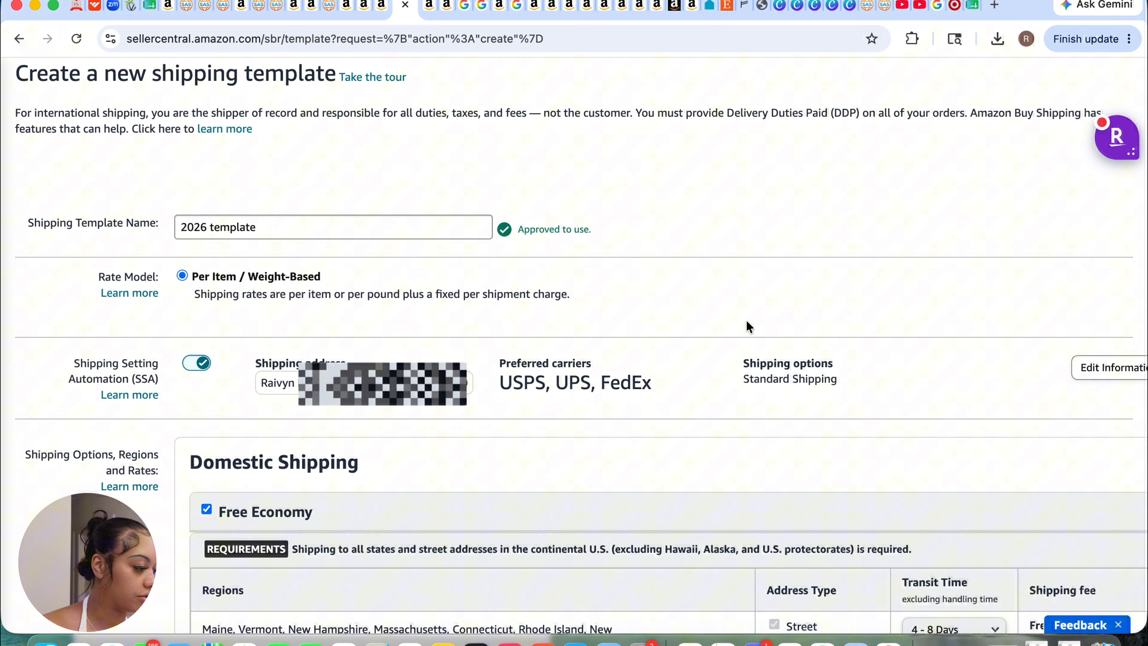
Set the shipping fee for the Hawaii, Alaska and Puerto Rico region above Expedited Shipping to $9.99 per order
{"action": "scroll", "coordinate": [747, 320], "scroll_direction": "down", "scroll_amount": 10}
{"action": "scroll", "coordinate": [747, 320], "scroll_direction": "right", "scroll_amount": 3}
{"action": "scroll", "coordinate": [629, 445], "scroll_direction": "down", "scroll_amount": 5}
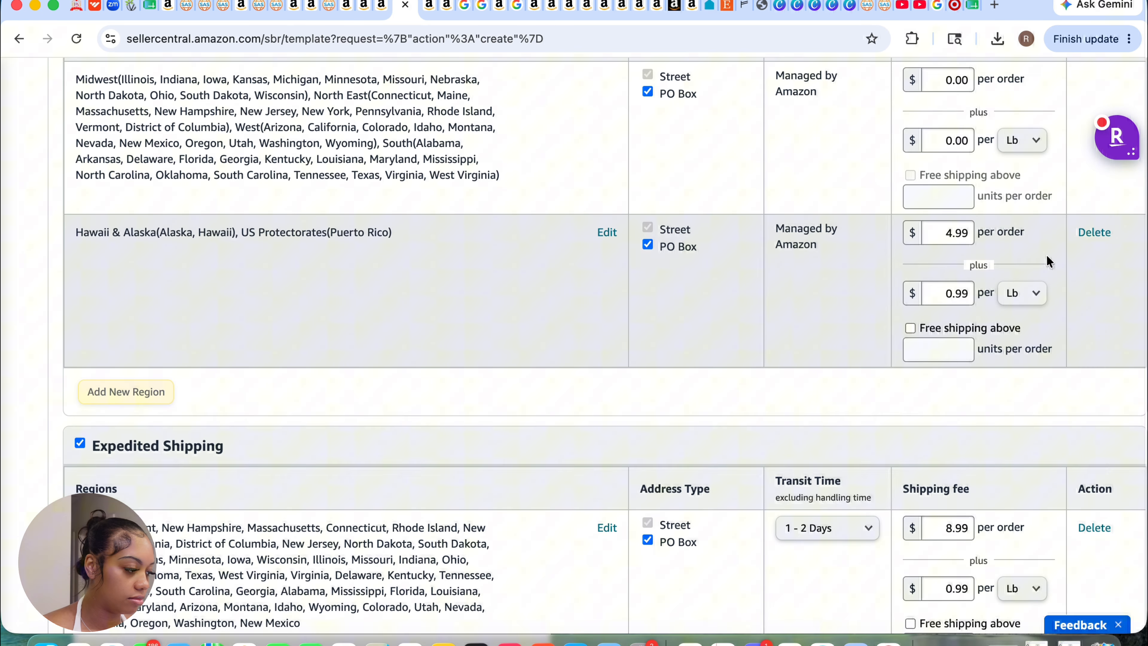
{"action": "double_click", "coordinate": [963, 232]}
{"action": "type", "text": "9.99"}
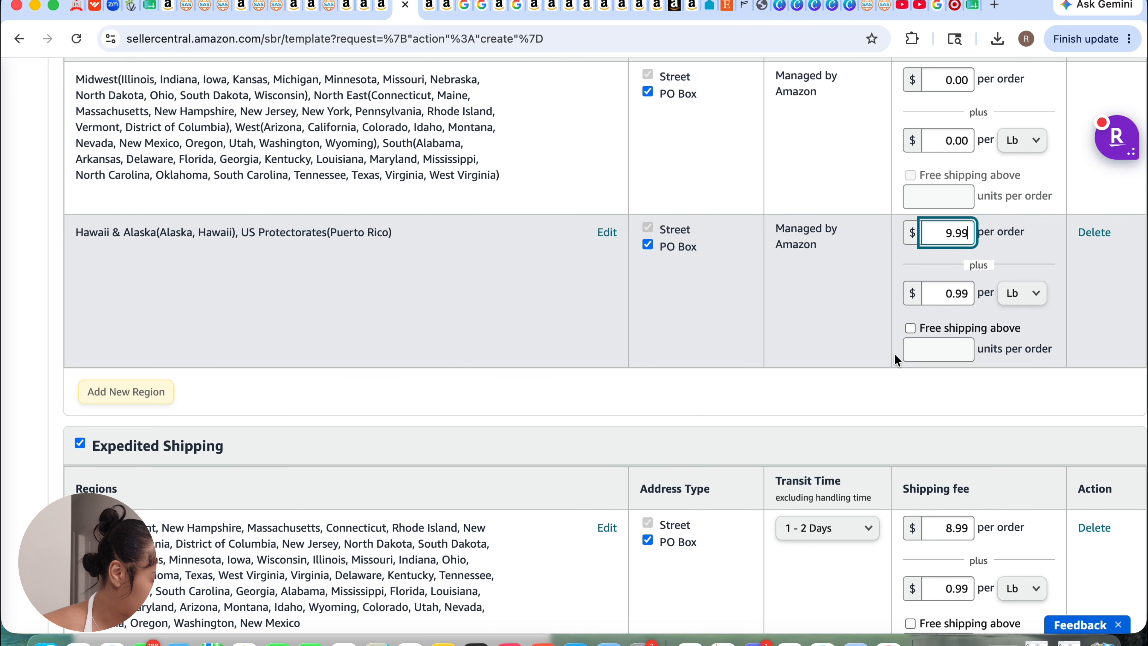
Set the domestic Expedited Shipping transit time to 3 - 5 Days and its fee to $14.99 per order
{"action": "scroll", "coordinate": [894, 355], "scroll_direction": "down", "scroll_amount": 3}
{"action": "scroll", "coordinate": [897, 362], "scroll_direction": "down", "scroll_amount": 3}
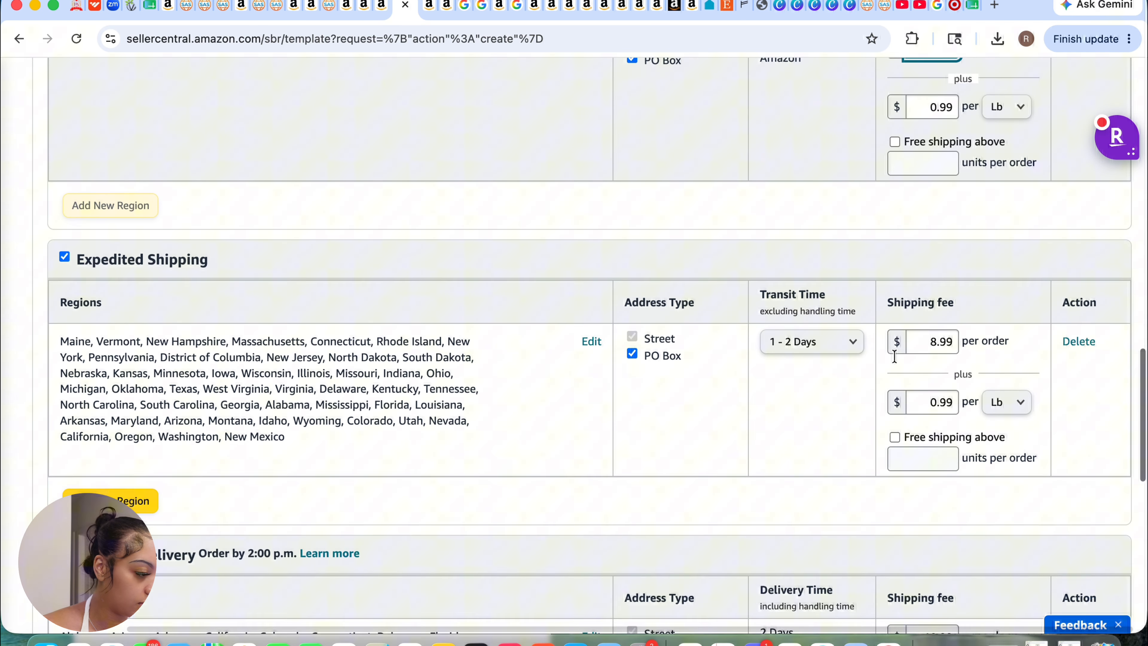
{"action": "left_click", "coordinate": [853, 301]}
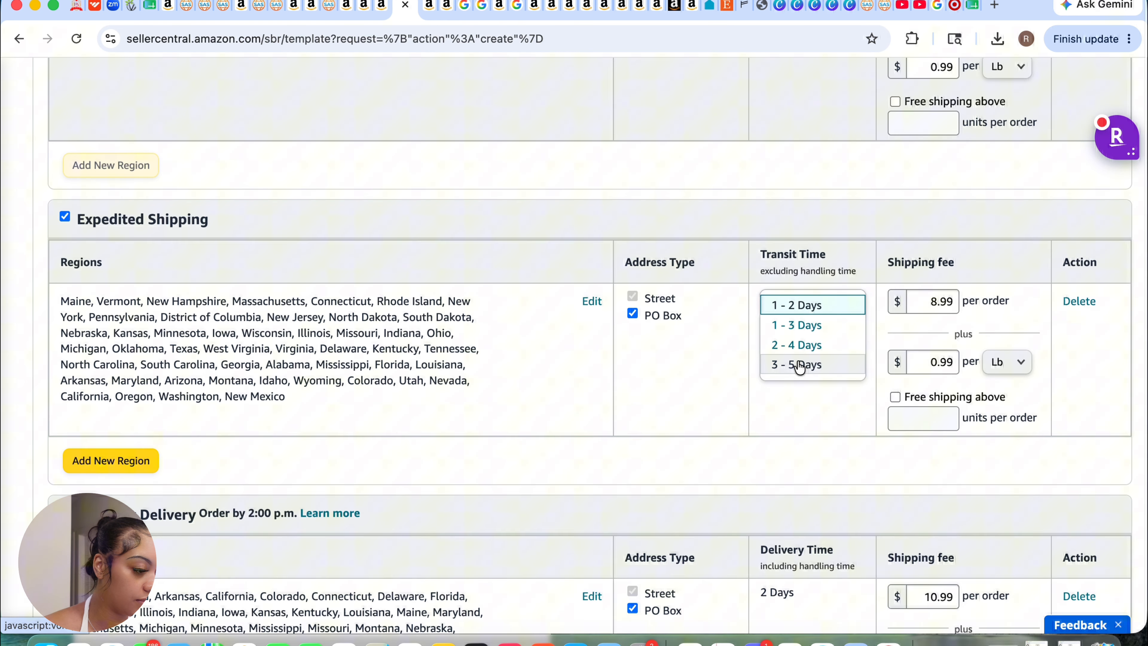
{"action": "left_click", "coordinate": [800, 366]}
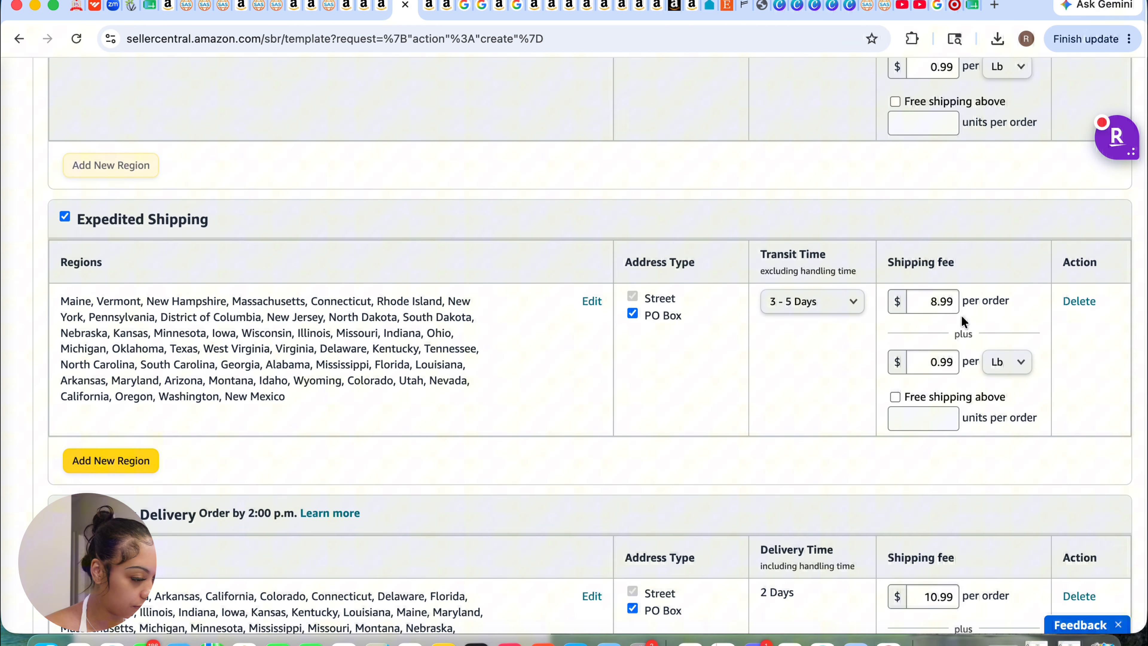
{"action": "scroll", "coordinate": [946, 313], "scroll_direction": "down", "scroll_amount": 1}
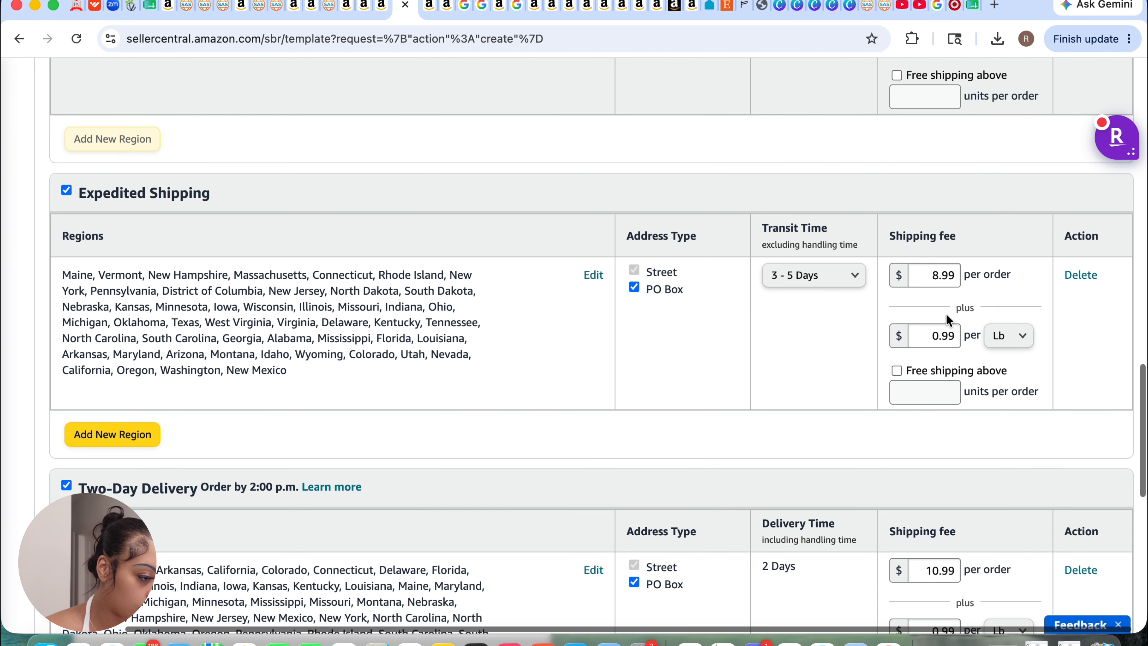
{"action": "double_click", "coordinate": [950, 275]}
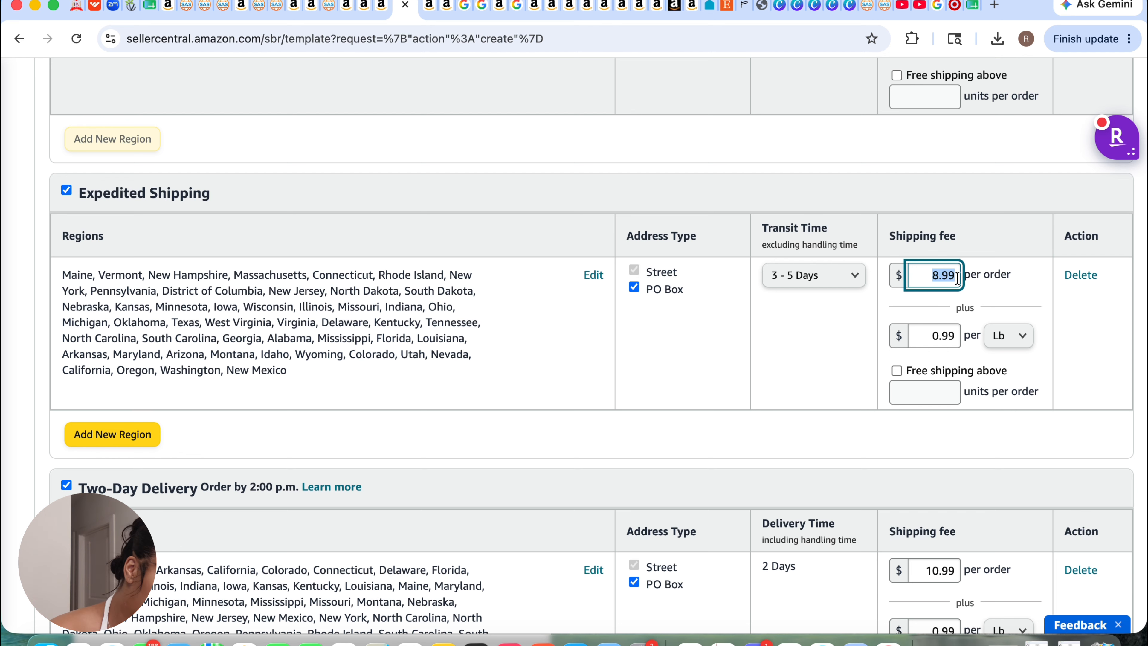
{"action": "key", "text": "BackSpace"}
{"action": "type", "text": "14"}
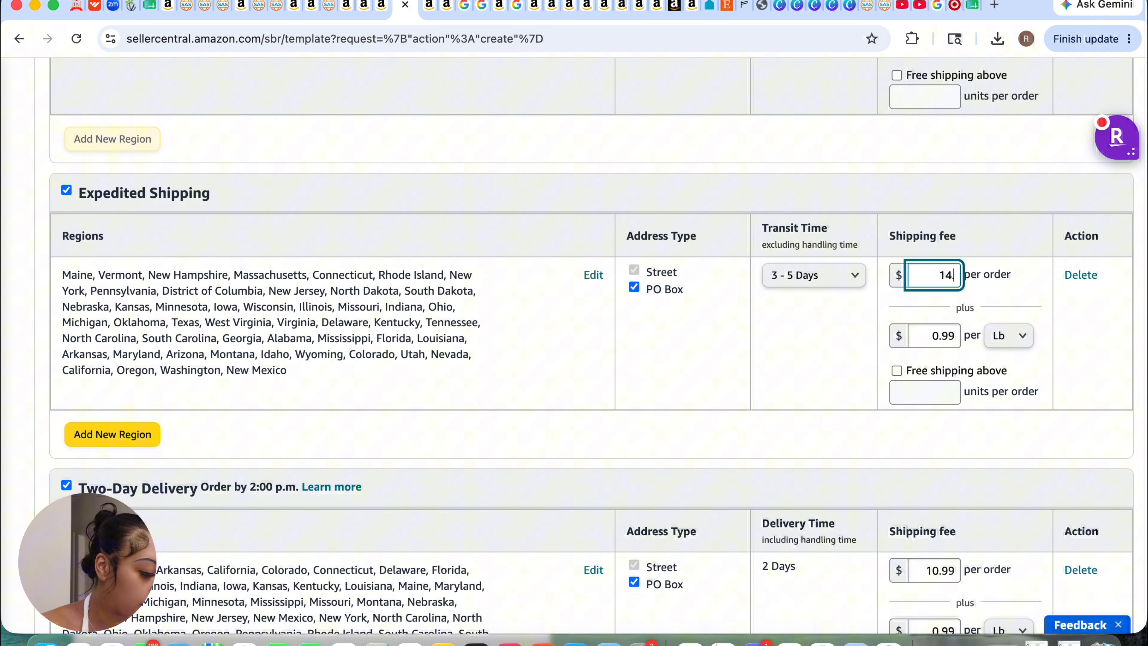
{"action": "type", "text": ".99"}
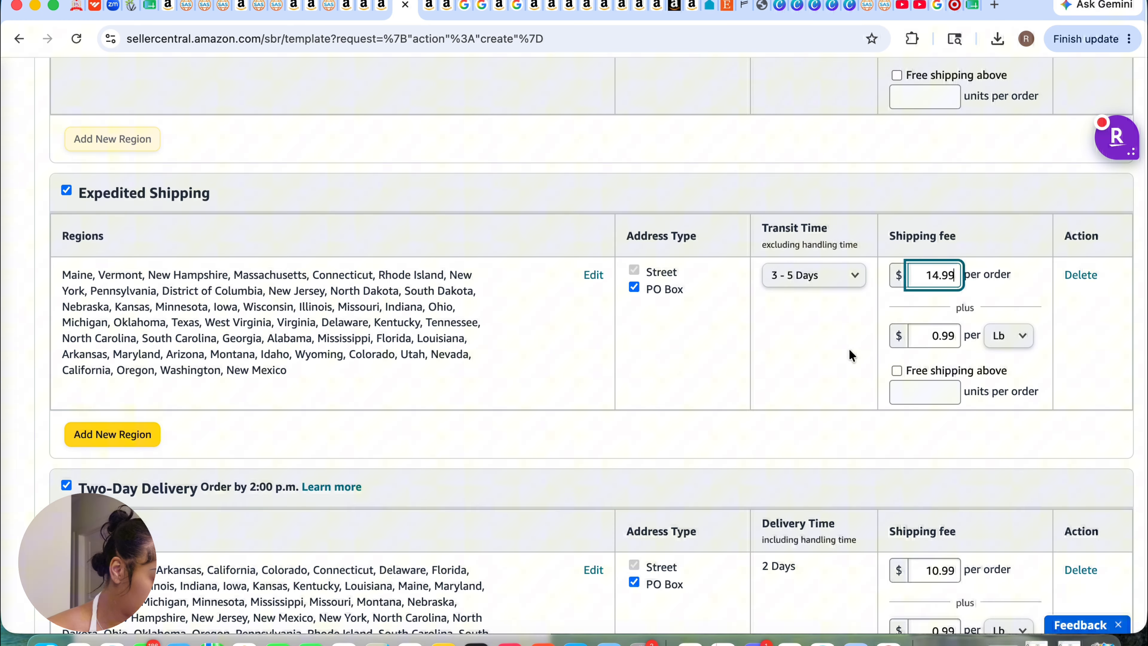
Disable Two-Day Delivery in the template's domestic shipping options and accept its removal
{"action": "scroll", "coordinate": [837, 355], "scroll_direction": "down", "scroll_amount": 2}
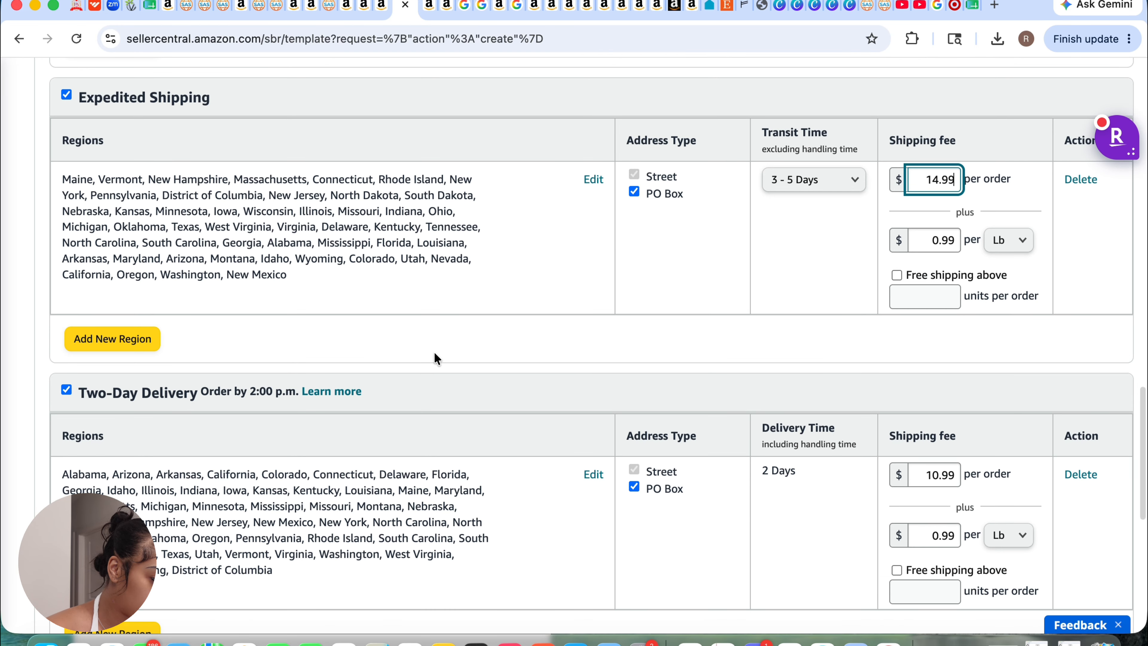
{"action": "left_click", "coordinate": [72, 390]}
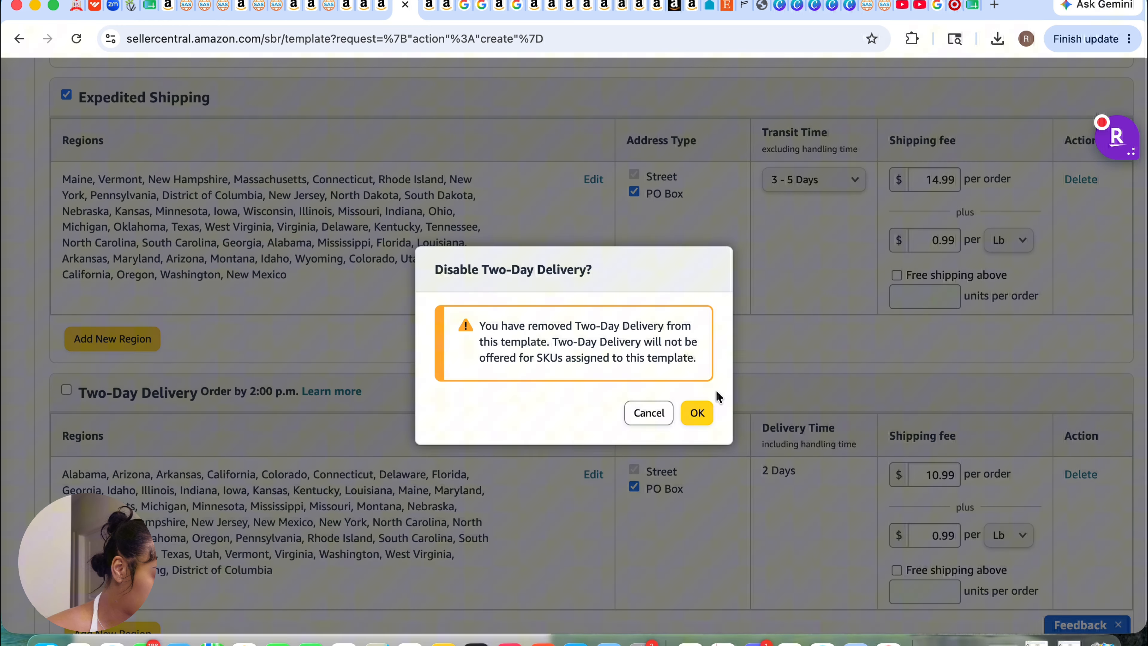
{"action": "left_click", "coordinate": [697, 412]}
{"action": "scroll", "coordinate": [763, 422], "scroll_direction": "down", "scroll_amount": 4}
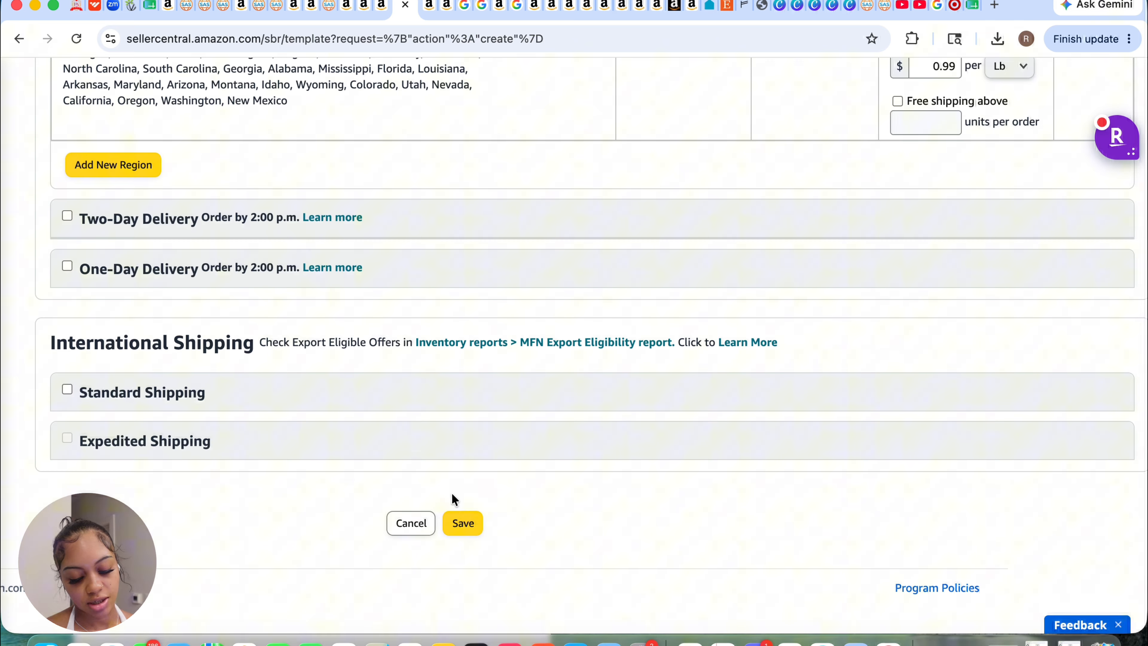
{"action": "scroll", "coordinate": [452, 491], "scroll_direction": "up", "scroll_amount": 15}
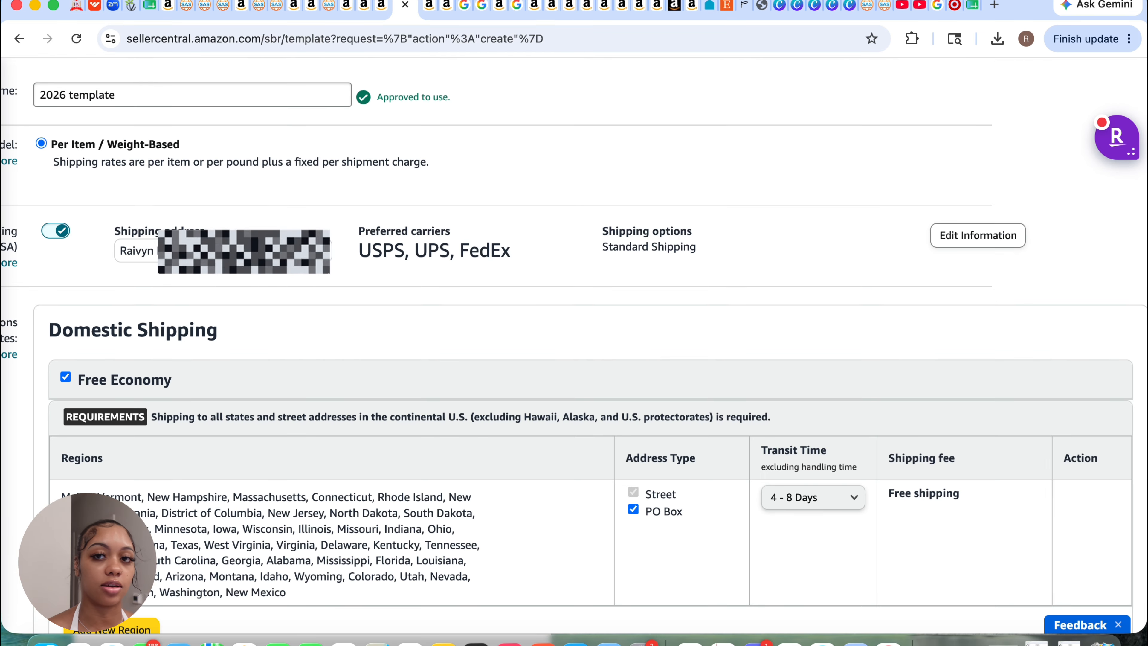